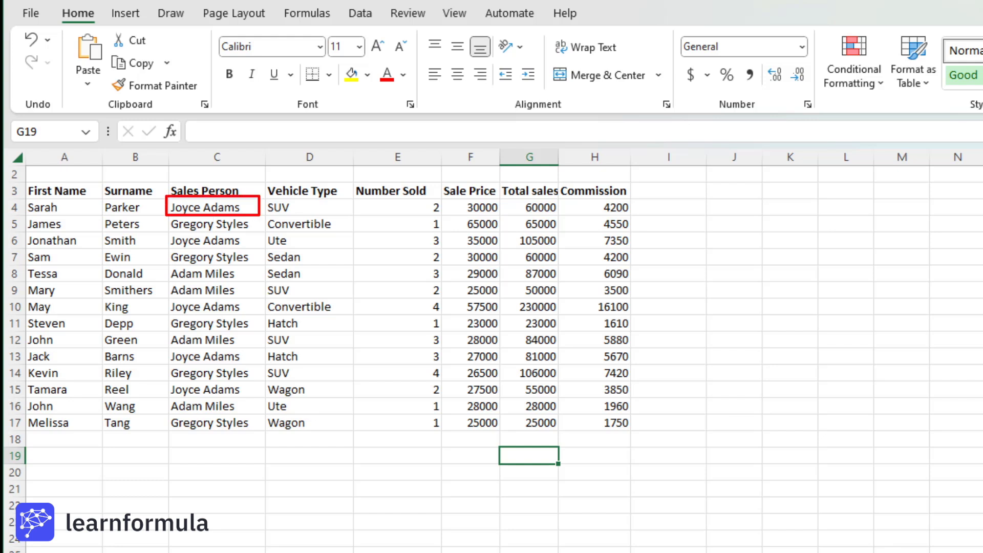
Enter =SUMIF(C4:C17,C4,G4:G17) in cell G19 to total sales for the salesperson in C4
{"action": "type", "text": "=sumif"}
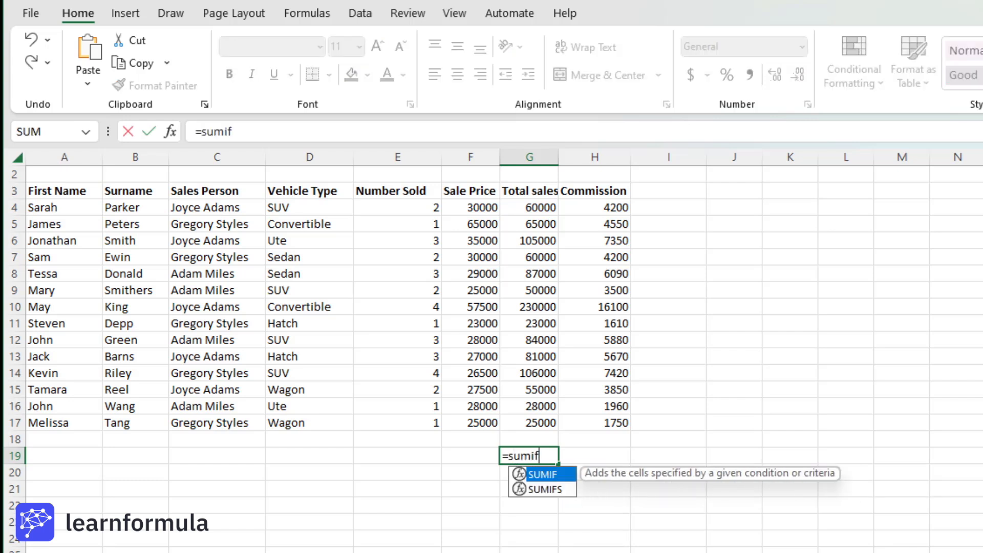
{"action": "type", "text": "("}
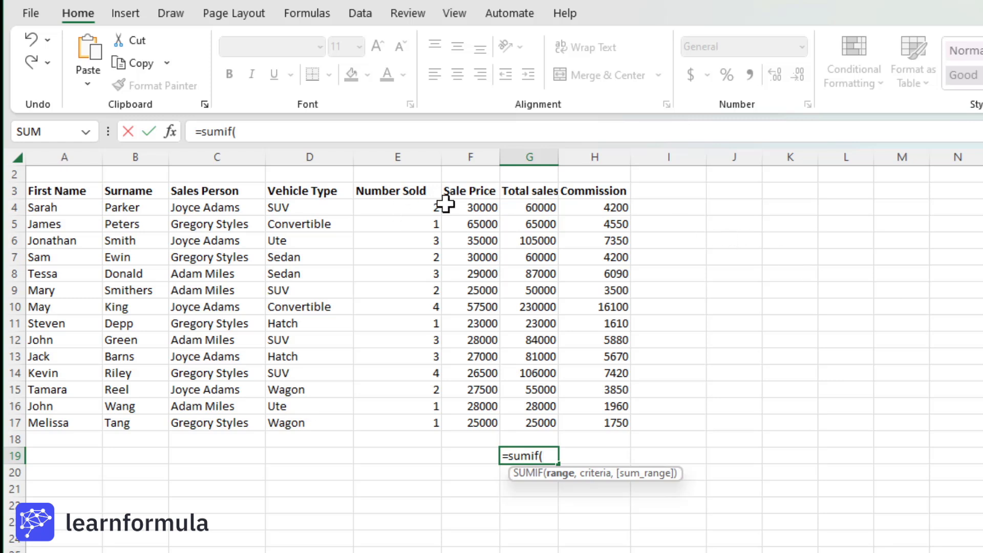
{"action": "left_click_drag", "start_coordinate": [200, 209], "coordinate": [215, 426]}
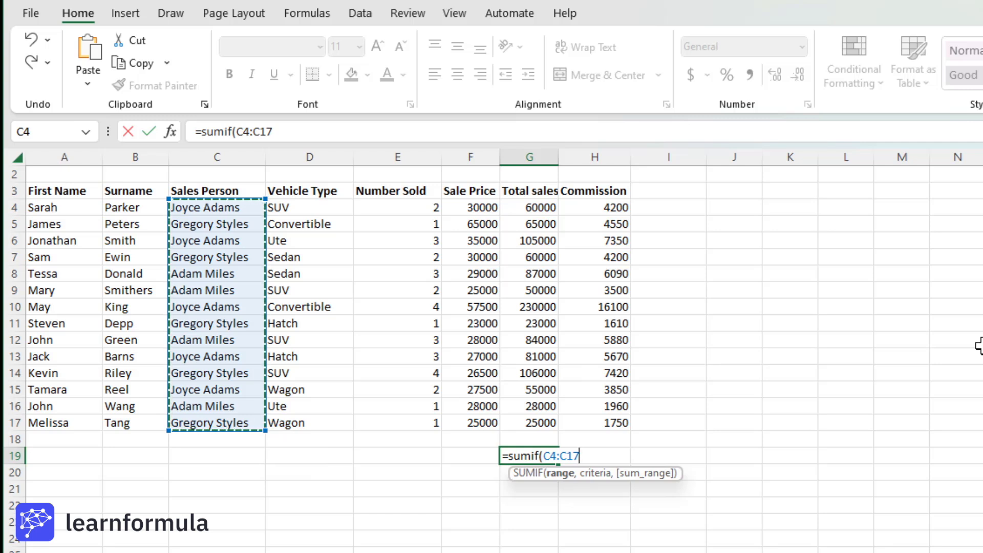
{"action": "type", "text": ","}
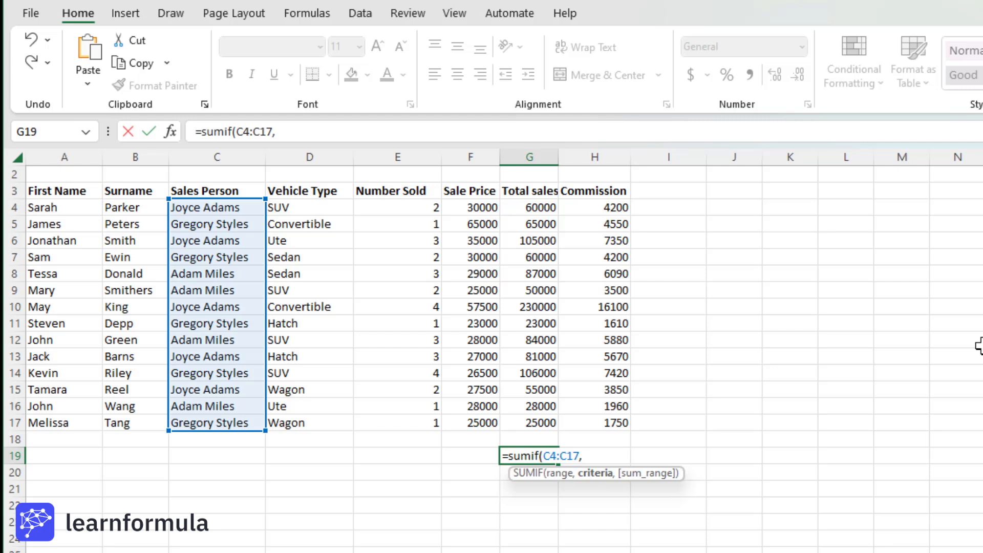
{"action": "left_click", "coordinate": [213, 207]}
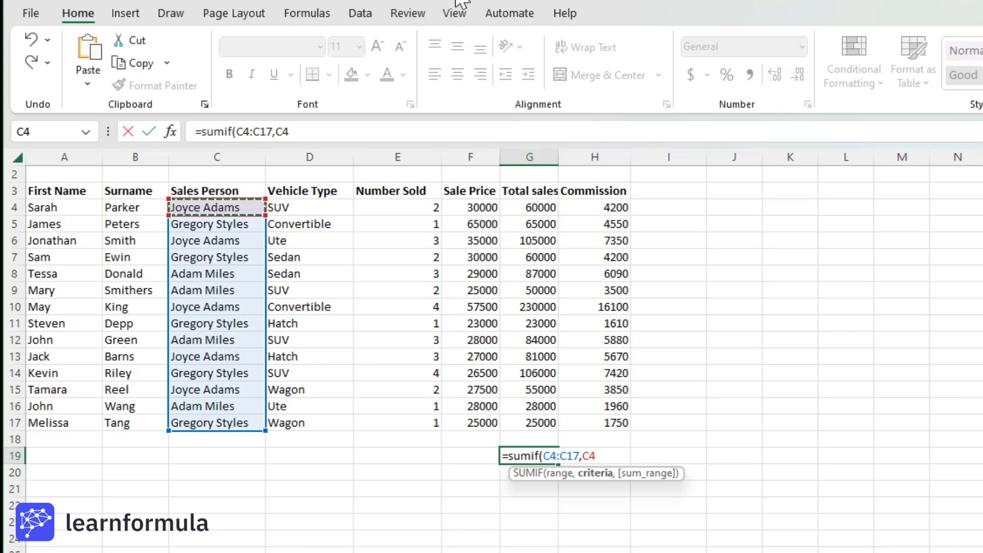
{"action": "type", "text": ","}
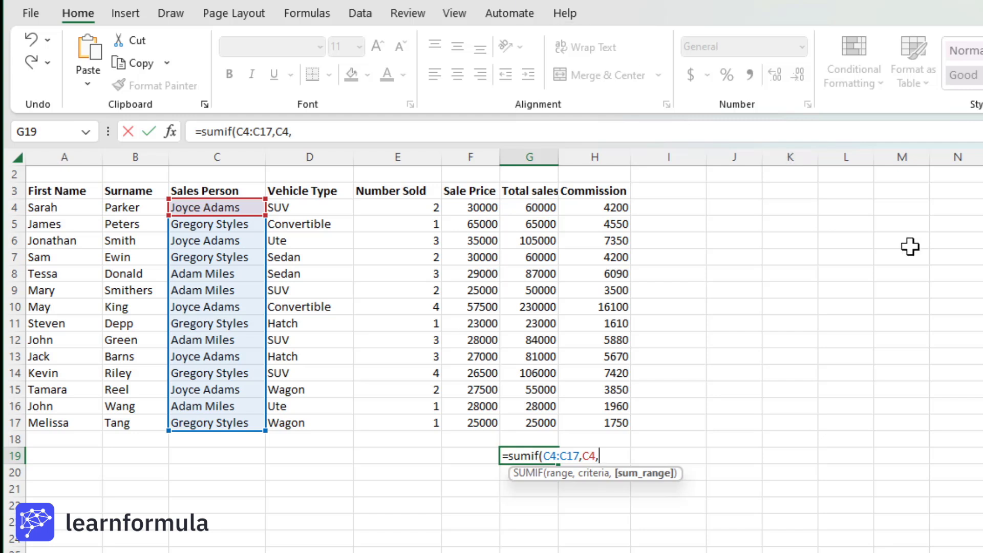
{"action": "left_click", "coordinate": [529, 207]}
{"action": "left_click_drag", "start_coordinate": [529, 208], "coordinate": [527, 429]}
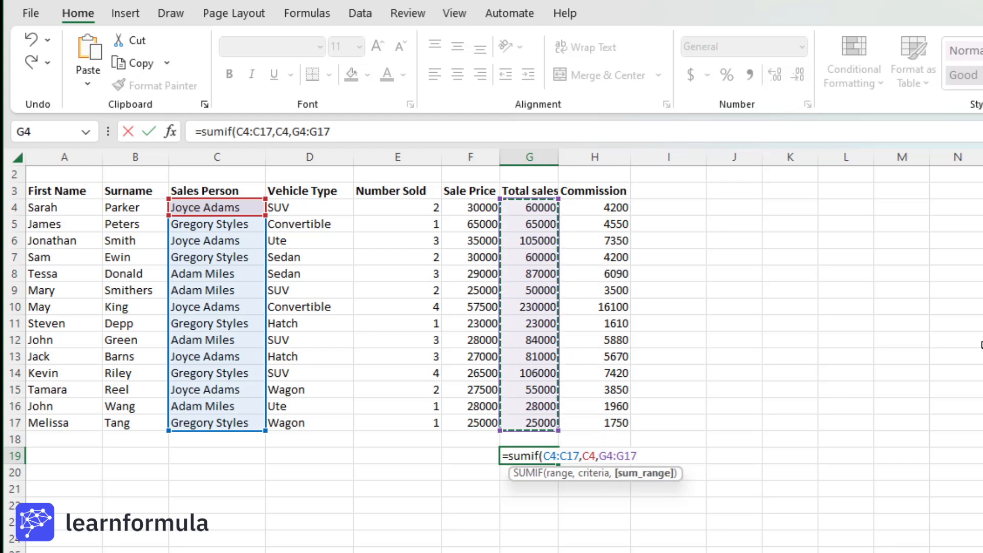
{"action": "type", "text": ")"}
{"action": "key", "text": "Return"}
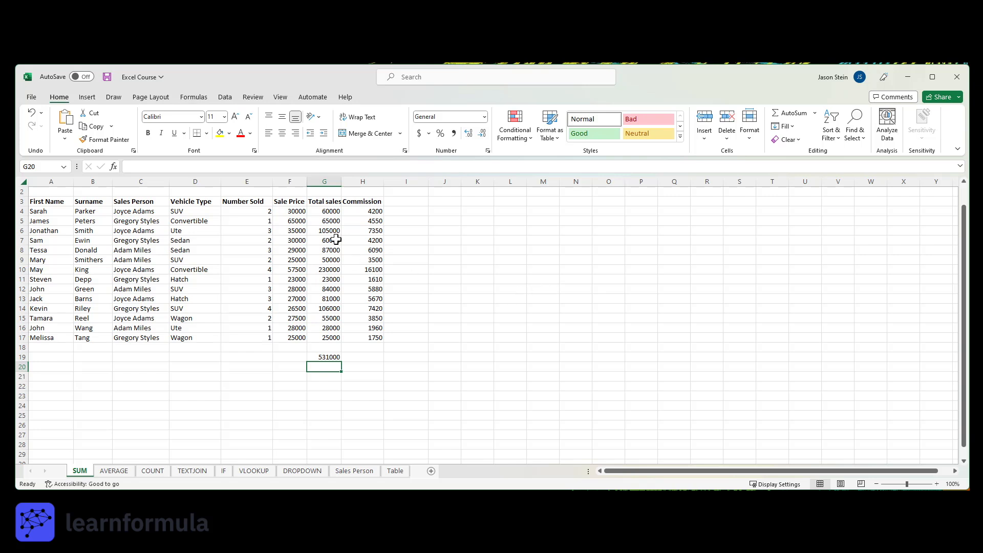
Select the salesperson's total sales in G4, G6, G10, G13 and G15 together to check their sum against G19
{"action": "left_click", "coordinate": [326, 211]}
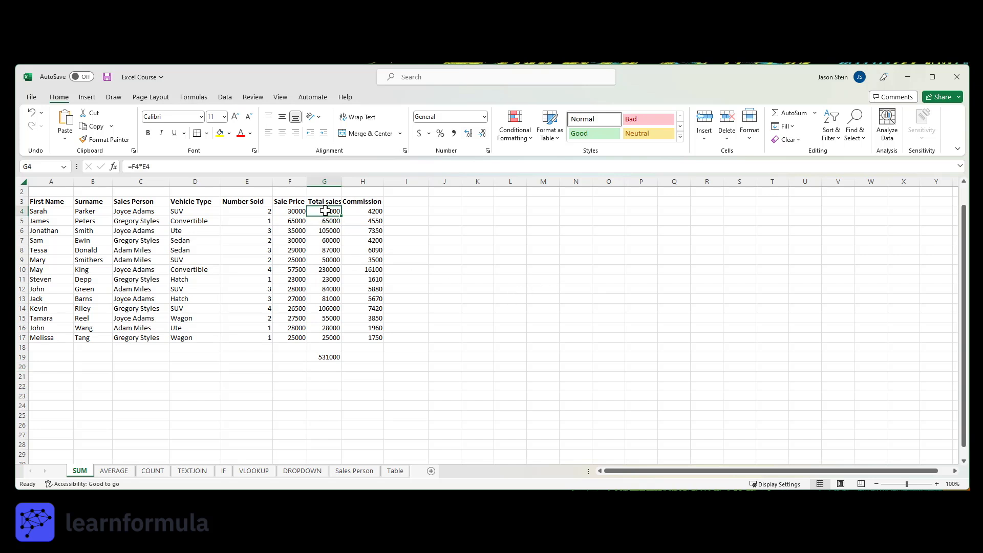
{"action": "left_click", "coordinate": [329, 230], "text": "ctrl"}
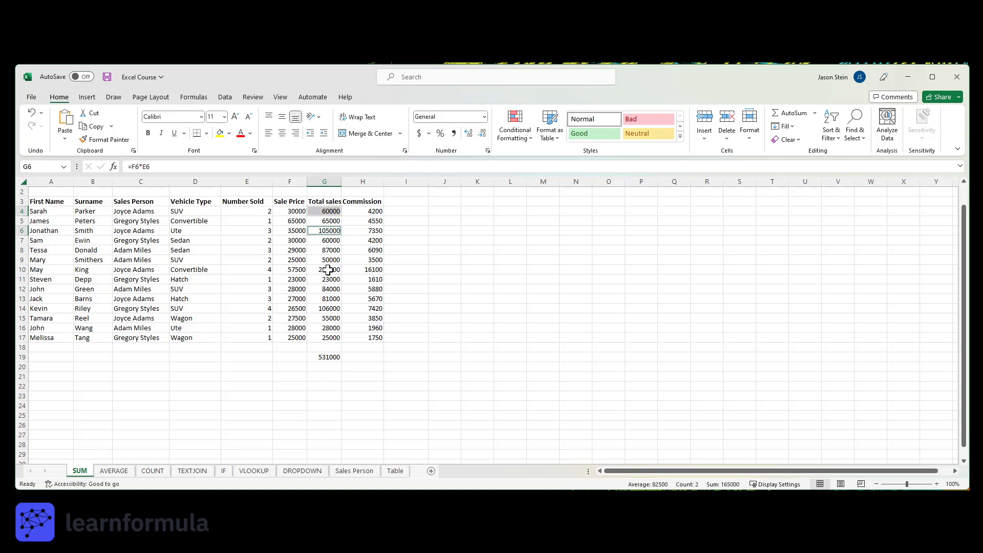
{"action": "left_click", "coordinate": [329, 269], "text": "ctrl"}
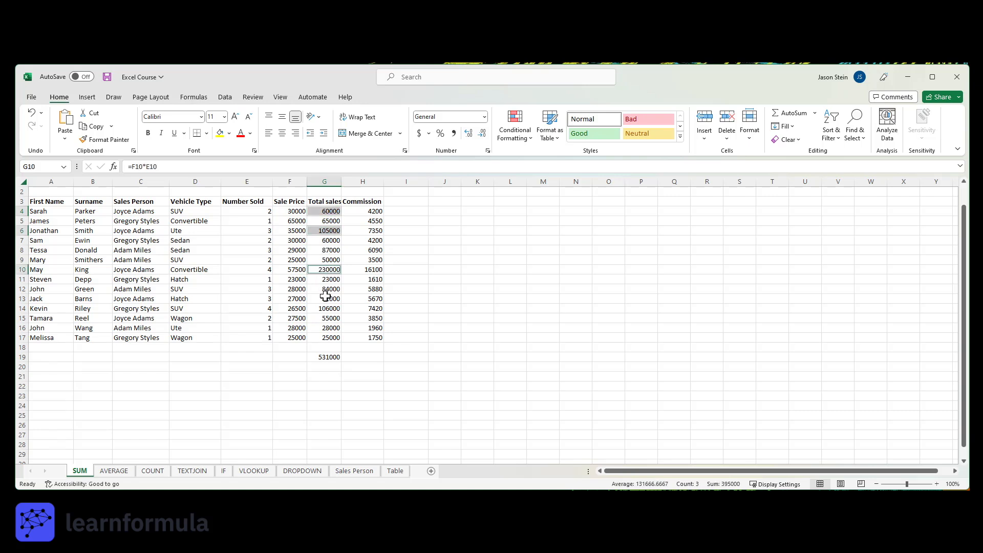
{"action": "left_click", "coordinate": [326, 297], "text": "ctrl"}
{"action": "left_click", "coordinate": [324, 318], "text": "ctrl"}
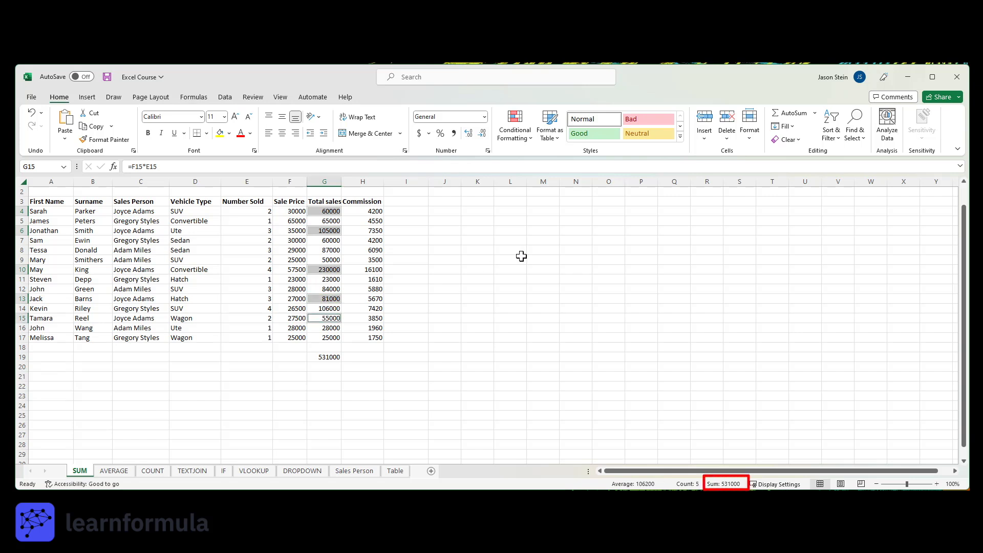
Try to replace the C4 criterion in the G19 SUMIF formula with the salesperson's full name, without quotation marks
{"action": "left_click", "coordinate": [326, 357]}
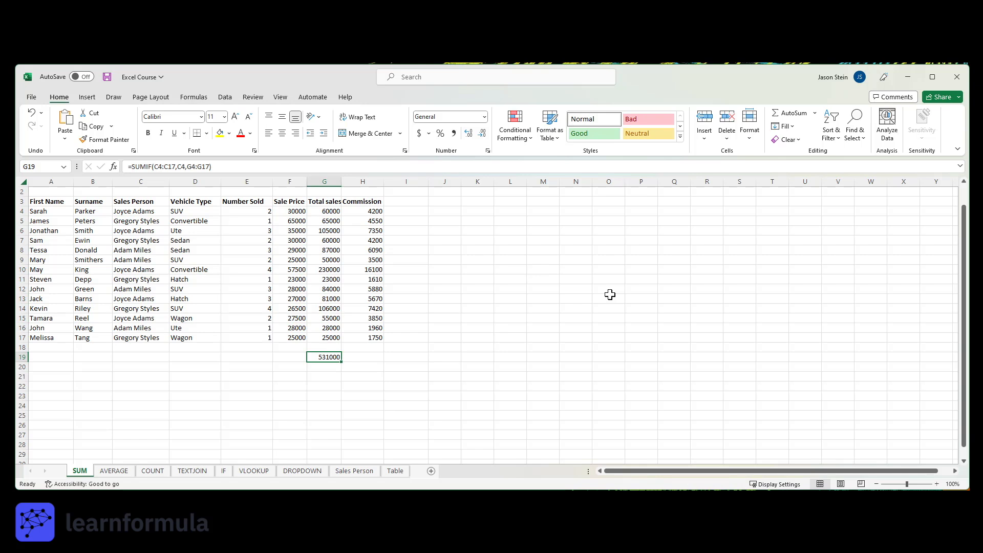
{"action": "double_click", "coordinate": [327, 358]}
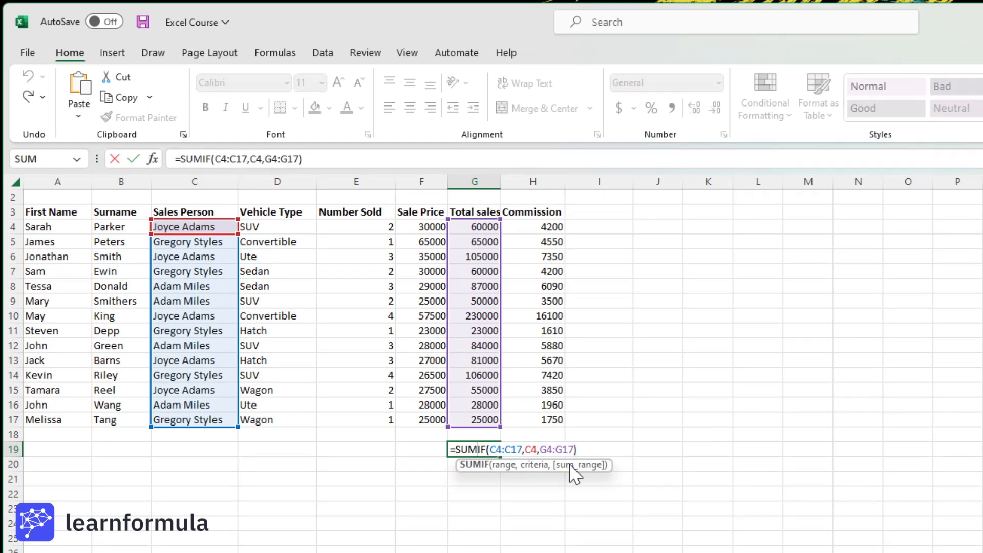
{"action": "left_click", "coordinate": [534, 448]}
{"action": "key", "text": "BackSpace"}
{"action": "key", "text": "Delete"}
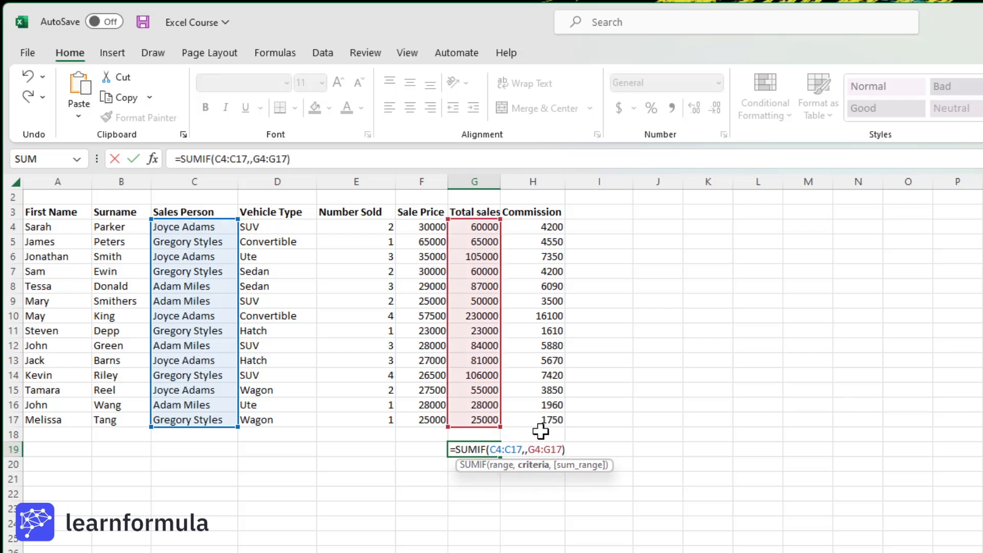
{"action": "type", "text": "joyce "}
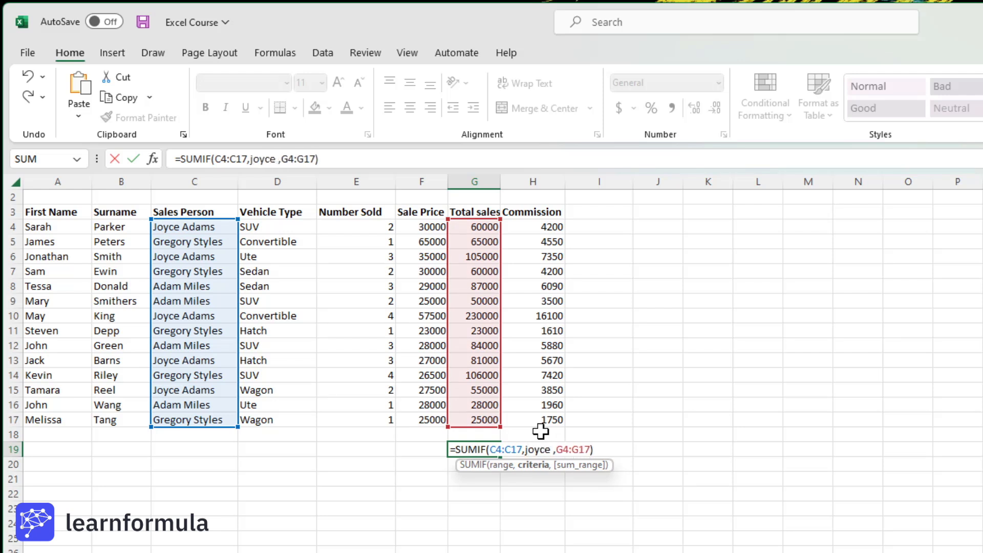
{"action": "type", "text": "adams"}
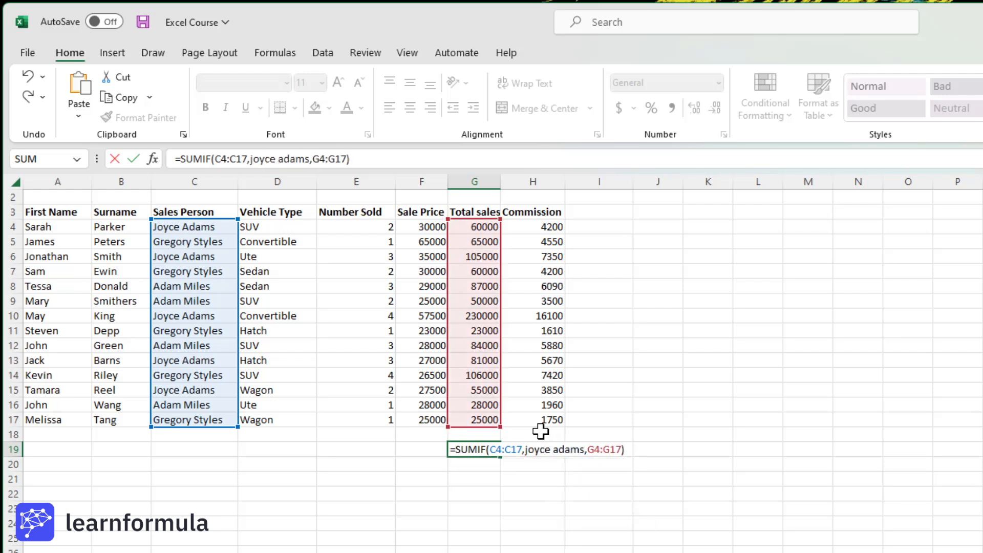
{"action": "key", "text": "Return"}
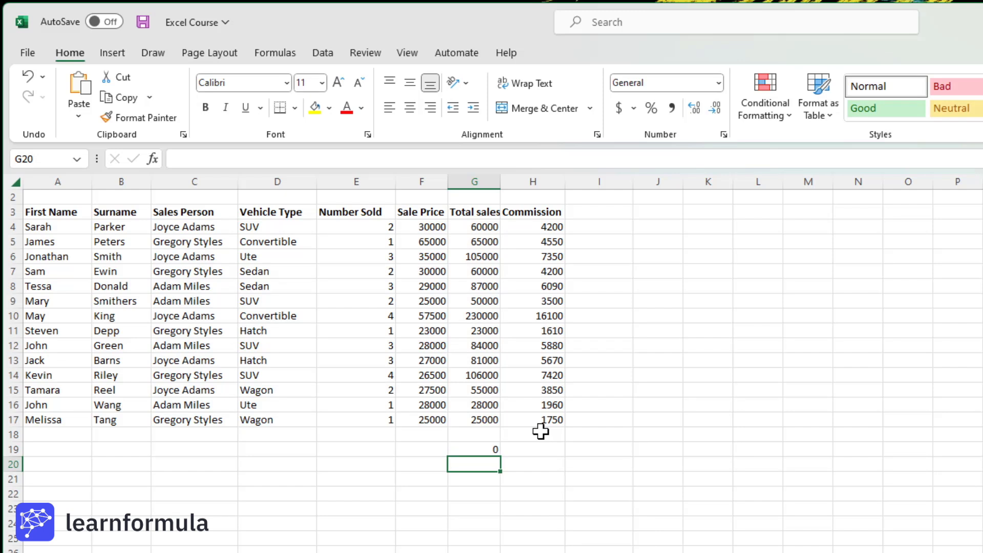
Enclose the salesperson's name in the G19 SUMIF criterion in double quotation marks
{"action": "left_click", "coordinate": [488, 447]}
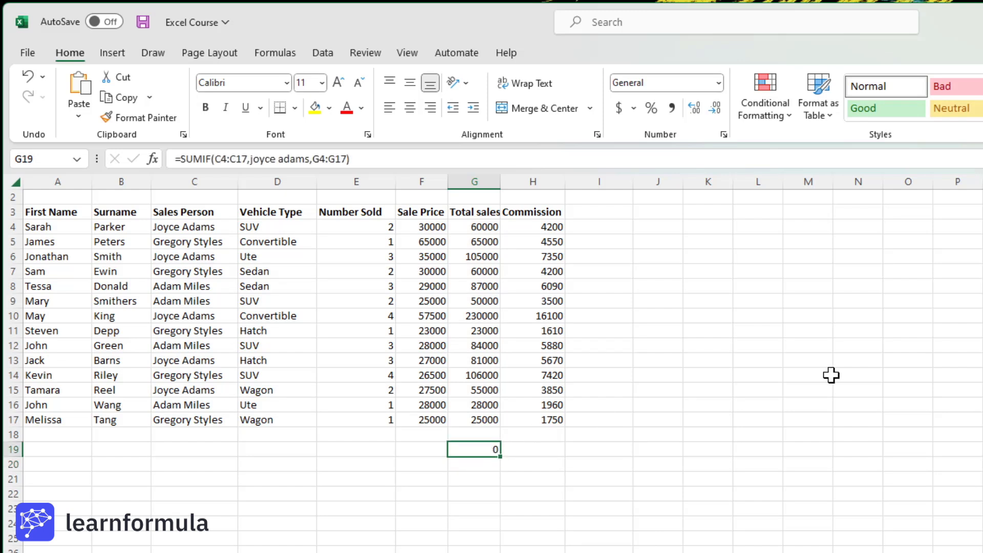
{"action": "double_click", "coordinate": [480, 451]}
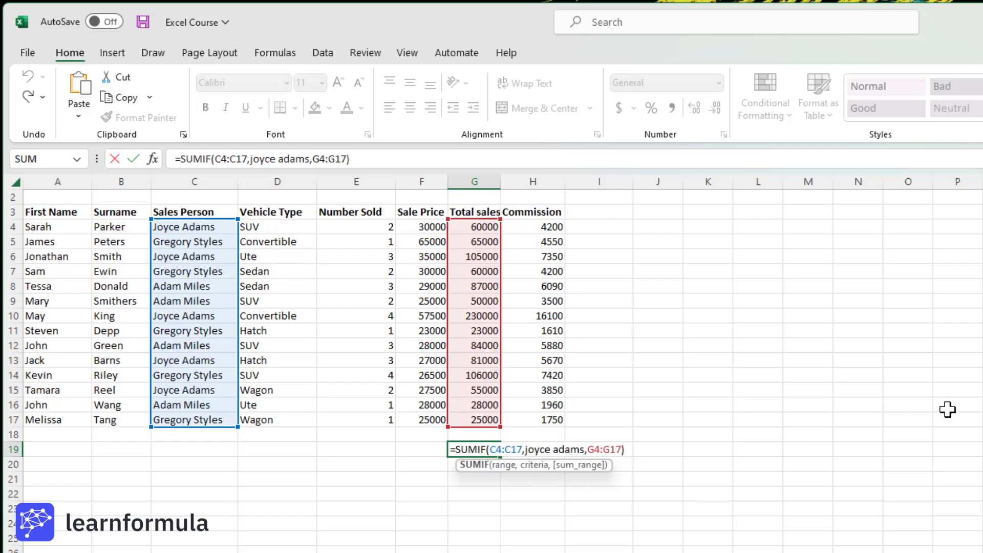
{"action": "left_click", "coordinate": [527, 450]}
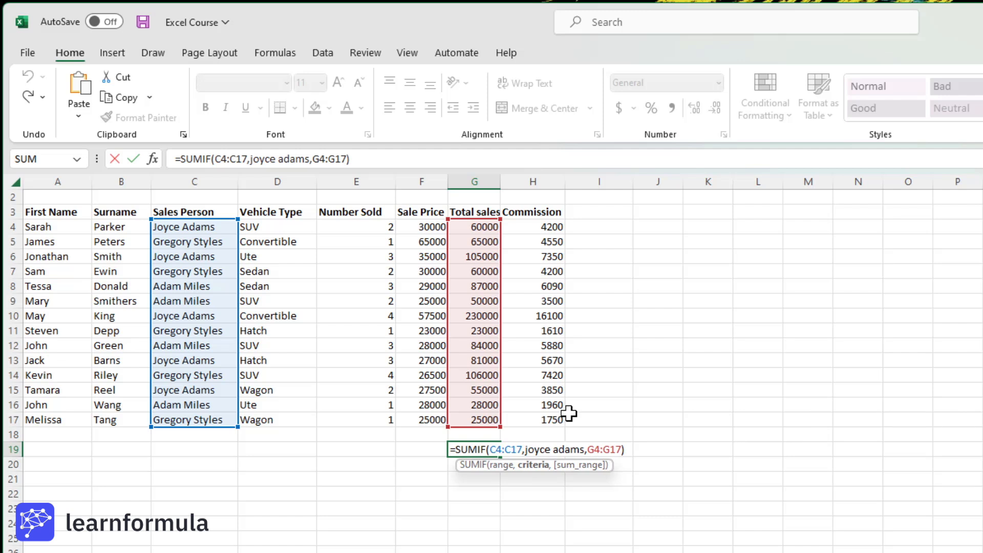
{"action": "type", "text": "\""}
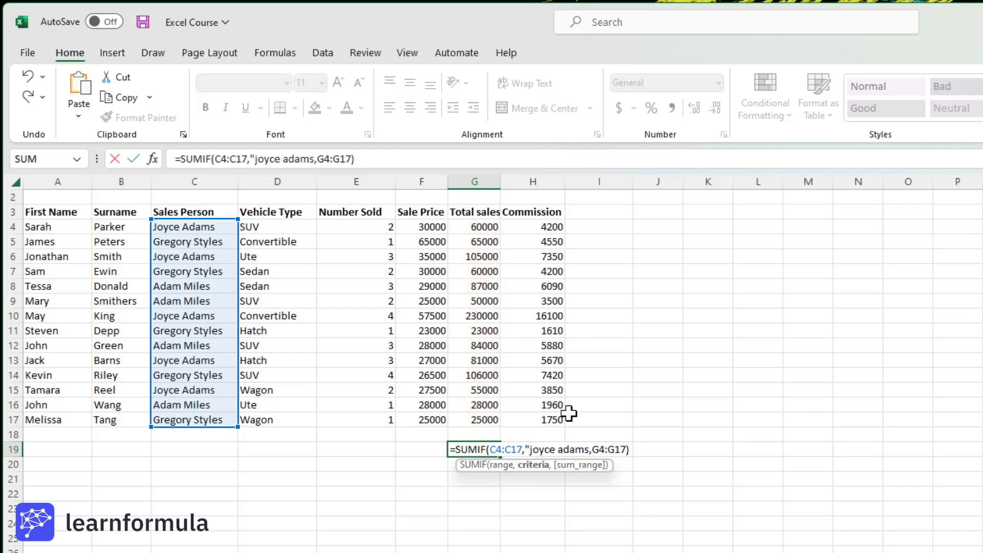
{"action": "left_click", "coordinate": [590, 450]}
{"action": "type", "text": "\""}
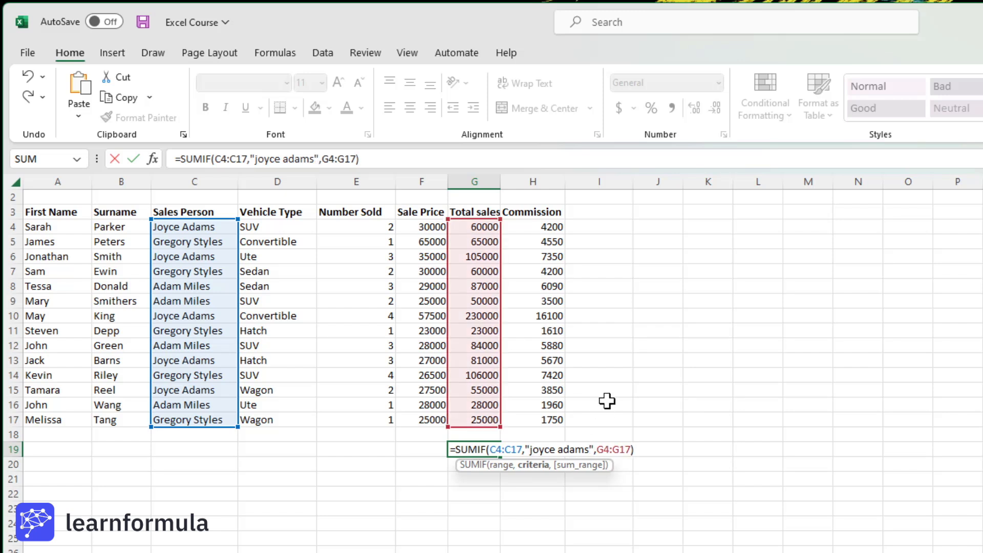
{"action": "key", "text": "Return"}
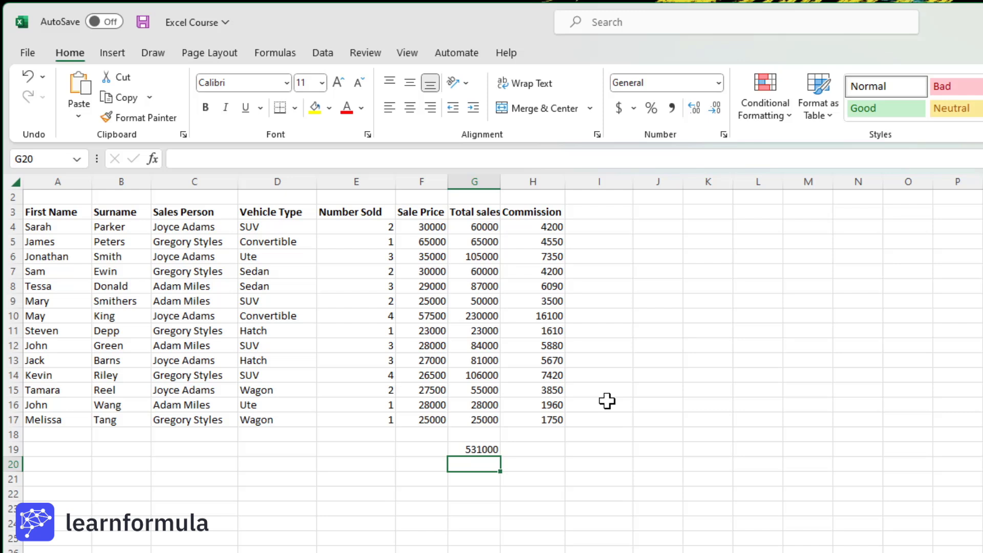
Clear cell G19 and start a SUMIF formula there with the vehicle types D4:D17 as its range
{"action": "left_click", "coordinate": [475, 452]}
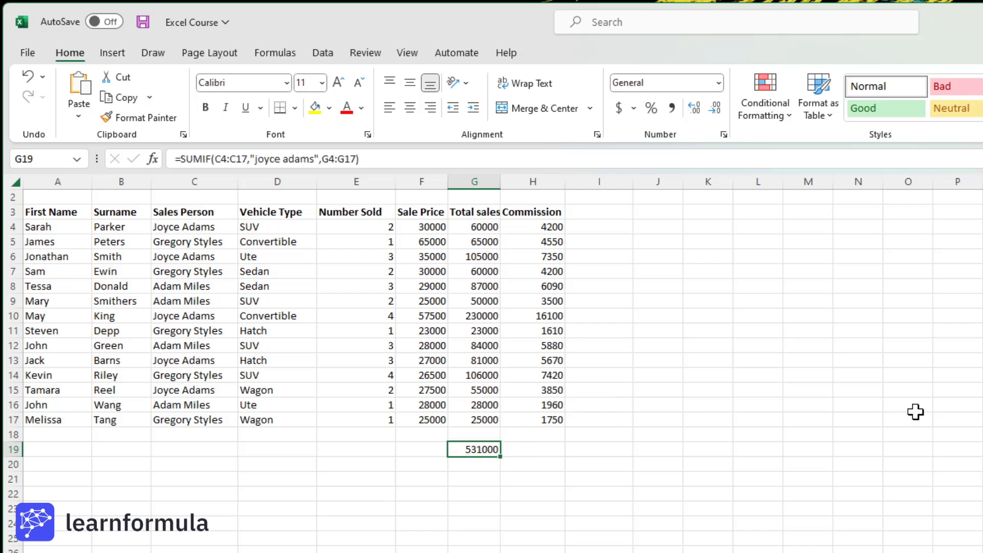
{"action": "key", "text": "Delete"}
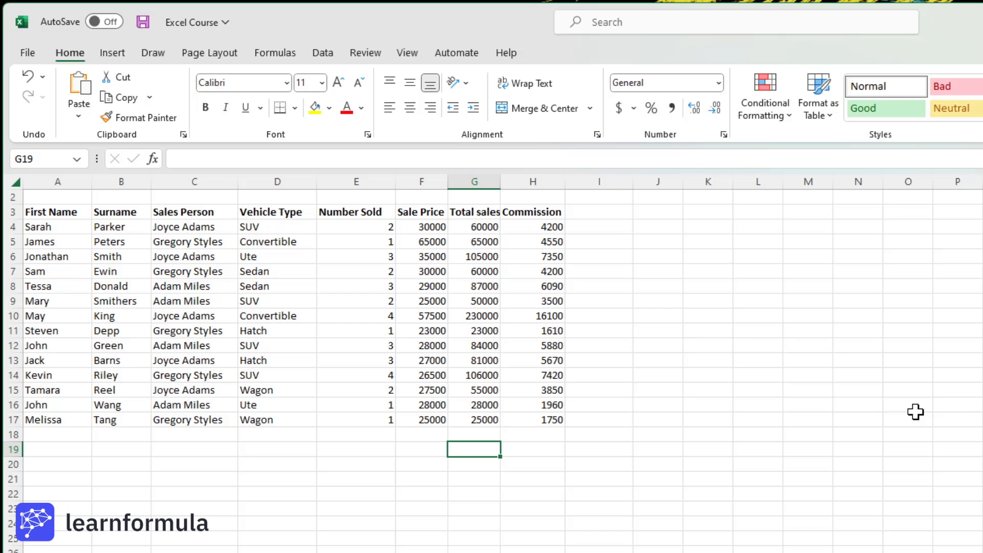
{"action": "type", "text": "="}
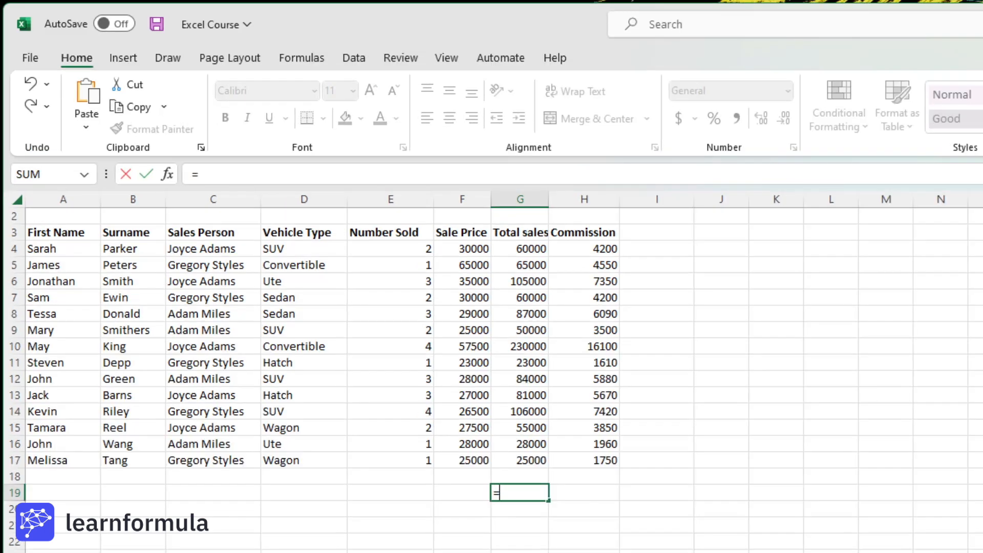
{"action": "type", "text": "sumif("}
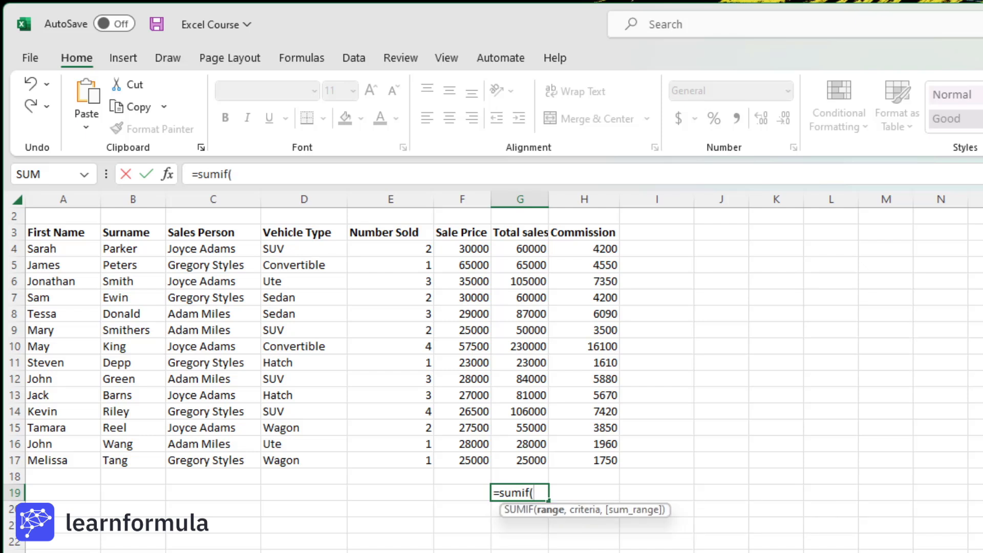
{"action": "left_click_drag", "start_coordinate": [292, 249], "coordinate": [279, 460]}
{"action": "type", "text": ","}
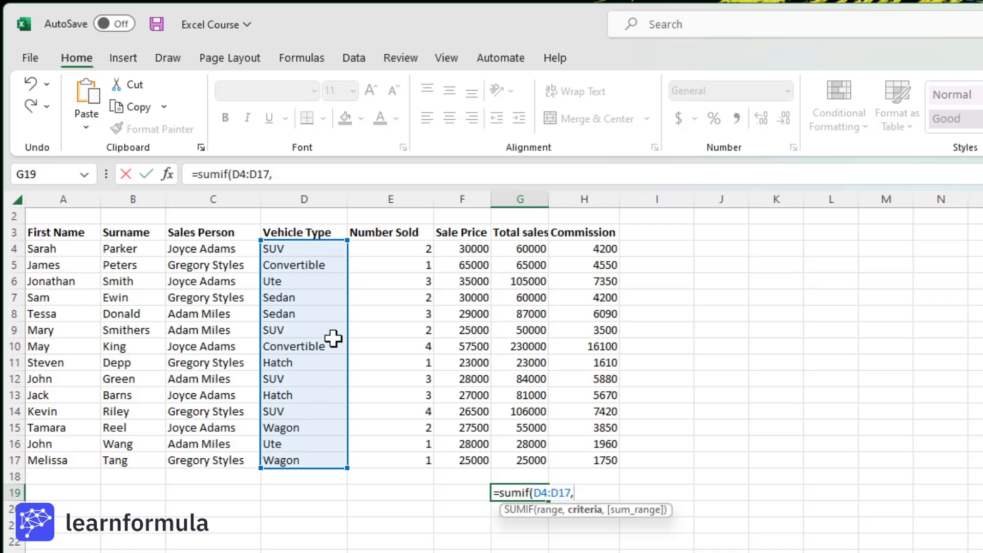
Complete the G19 SUMIF formula with "SUV" as the criterion and total sales G4:G17 as the sum range
{"action": "left_click", "coordinate": [302, 250]}
{"action": "key", "text": "BackSpace"}
{"action": "key", "text": "BackSpace"}
{"action": "type", "text": "\"SUV\""}
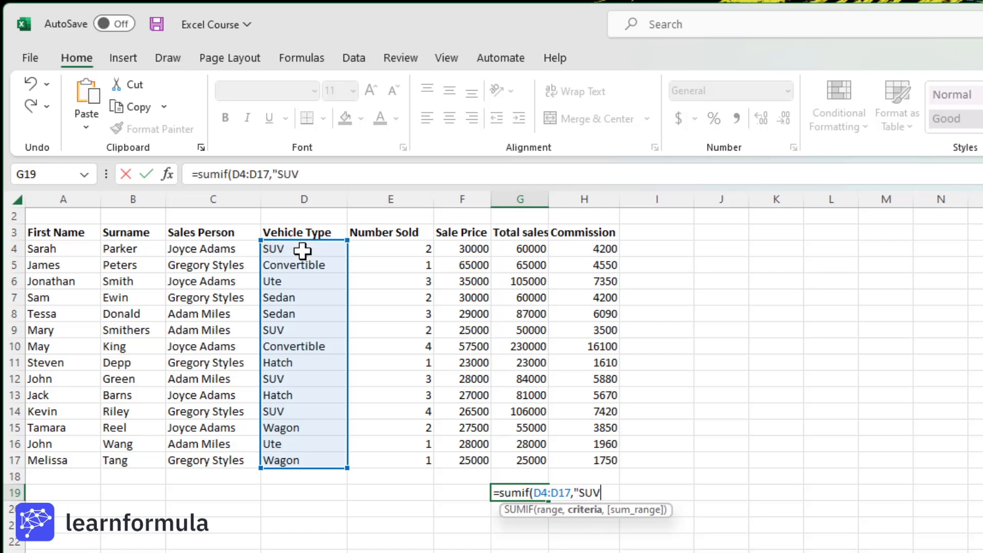
{"action": "type", "text": ","}
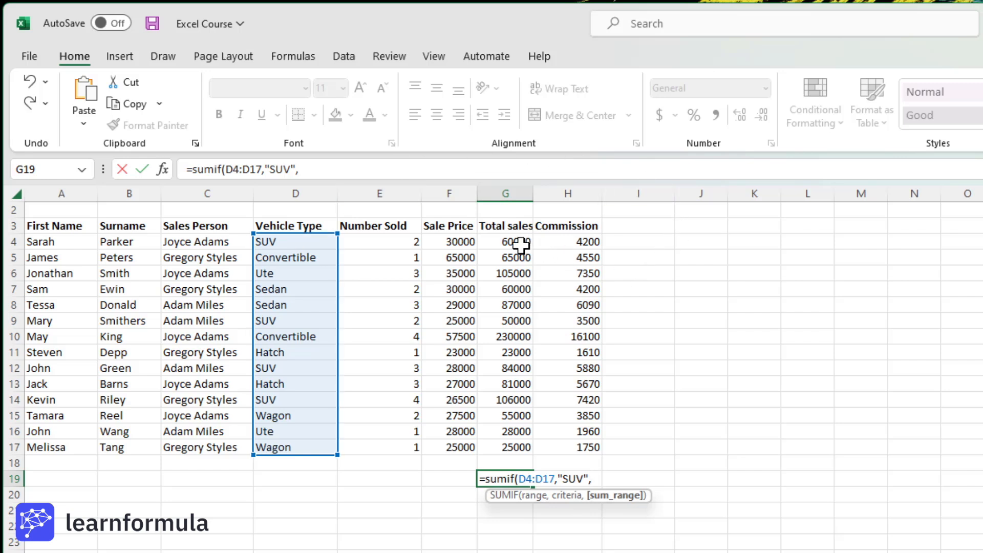
{"action": "left_click_drag", "start_coordinate": [512, 243], "coordinate": [488, 447]}
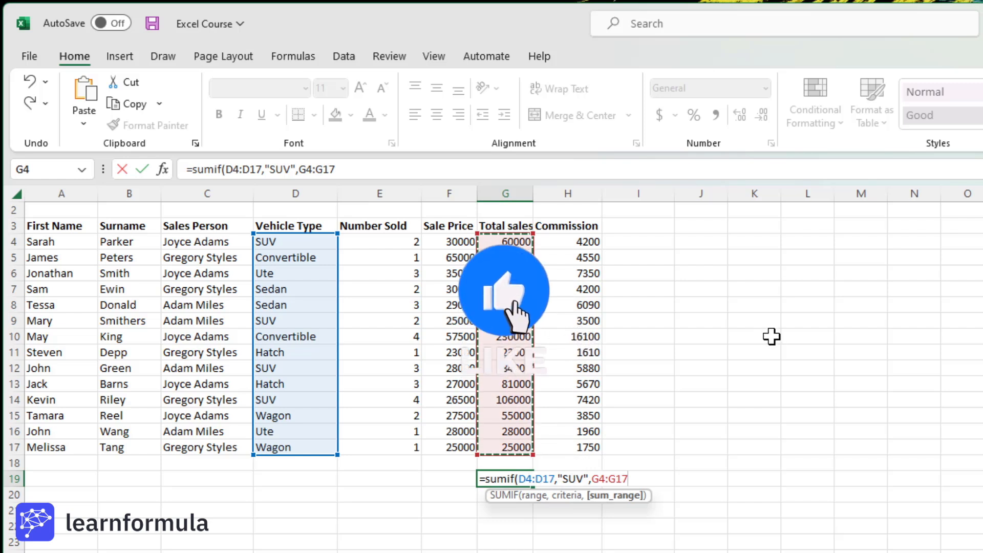
{"action": "key", "text": "Return"}
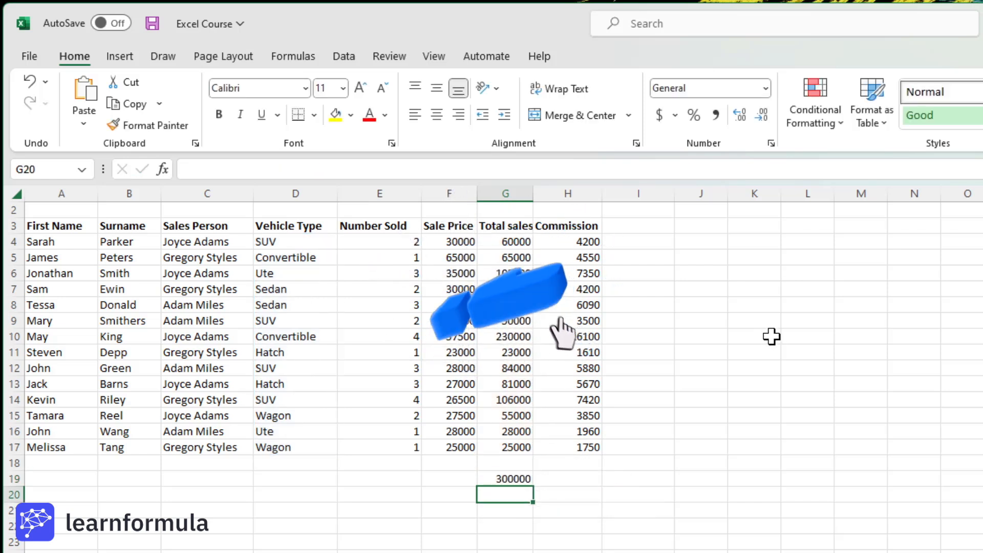